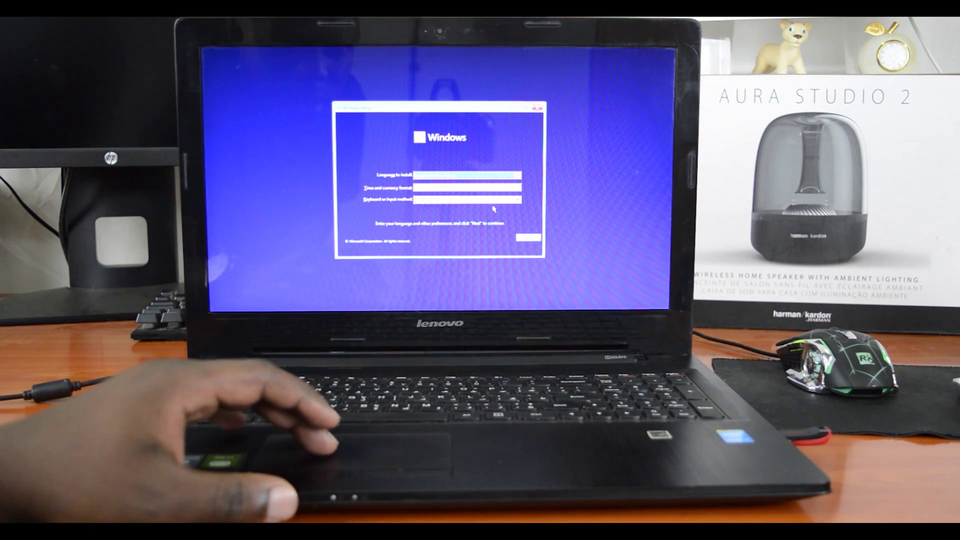
Accept the language settings in Windows 11 Setup and start the installation with Install now.
left_click(522, 237)
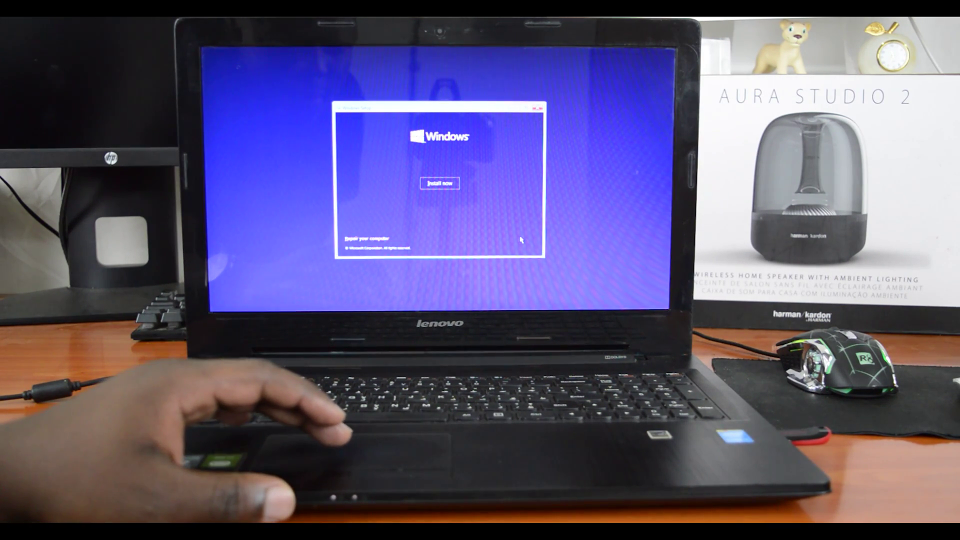
left_click(450, 185)
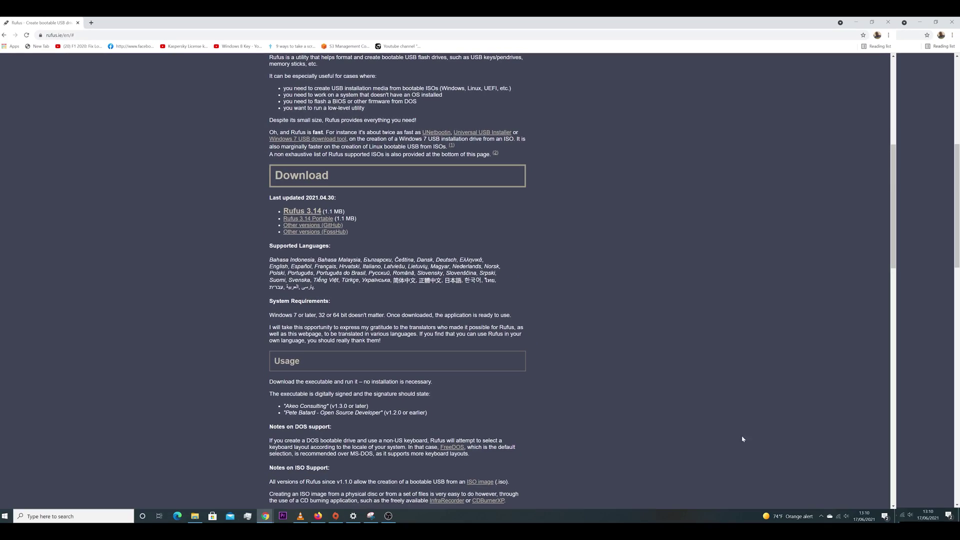
From the desktop, view the properties of the 4.53 GB Windows 11 ISO in Downloads, then close them.
left_click(896, 511)
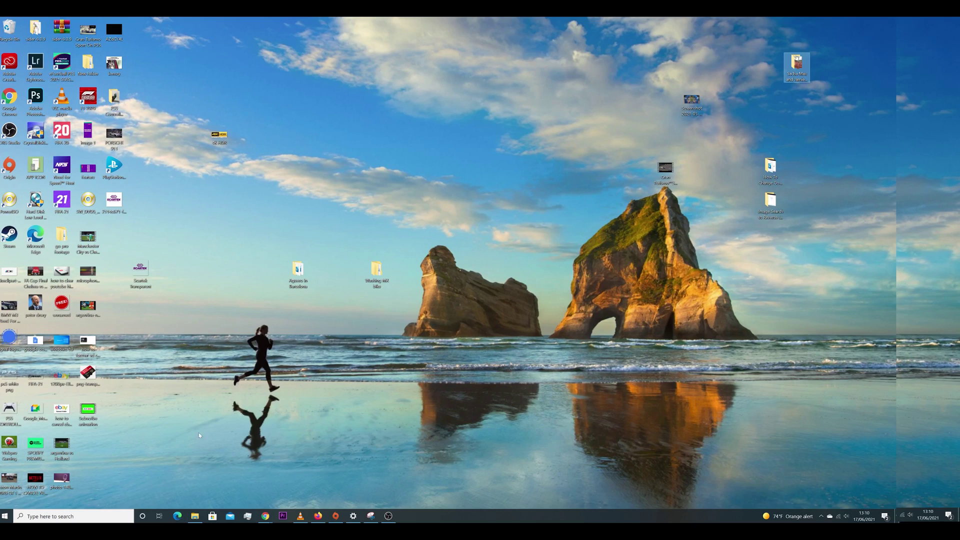
left_click(195, 515)
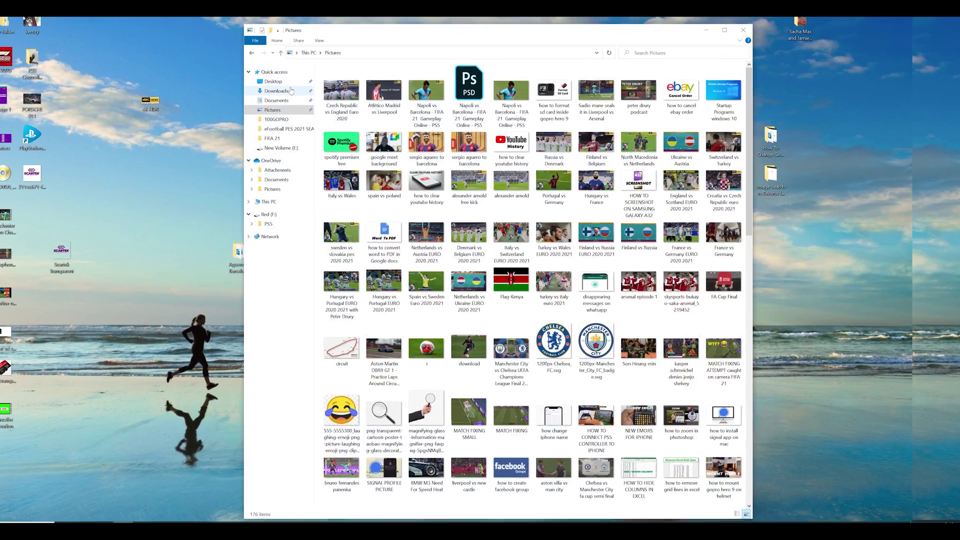
left_click(276, 90)
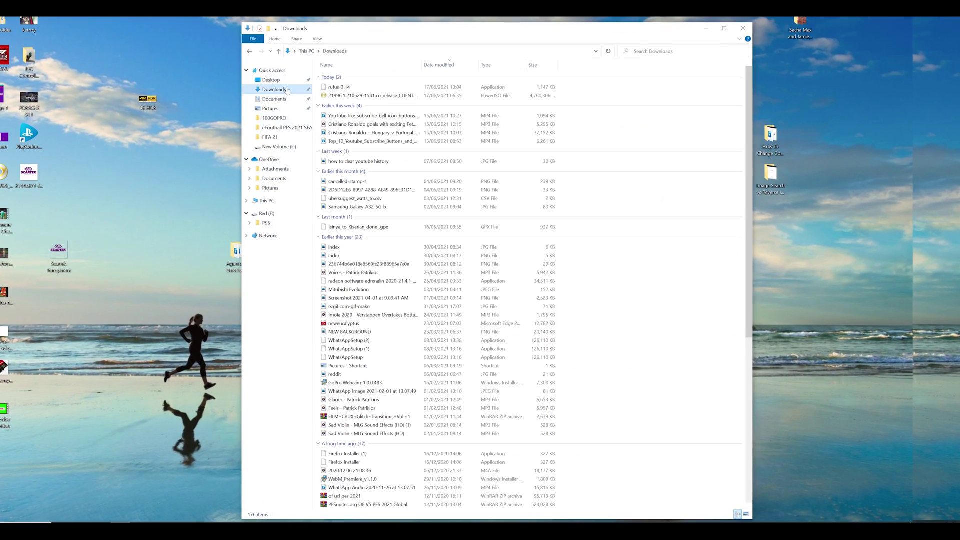
left_click(376, 97)
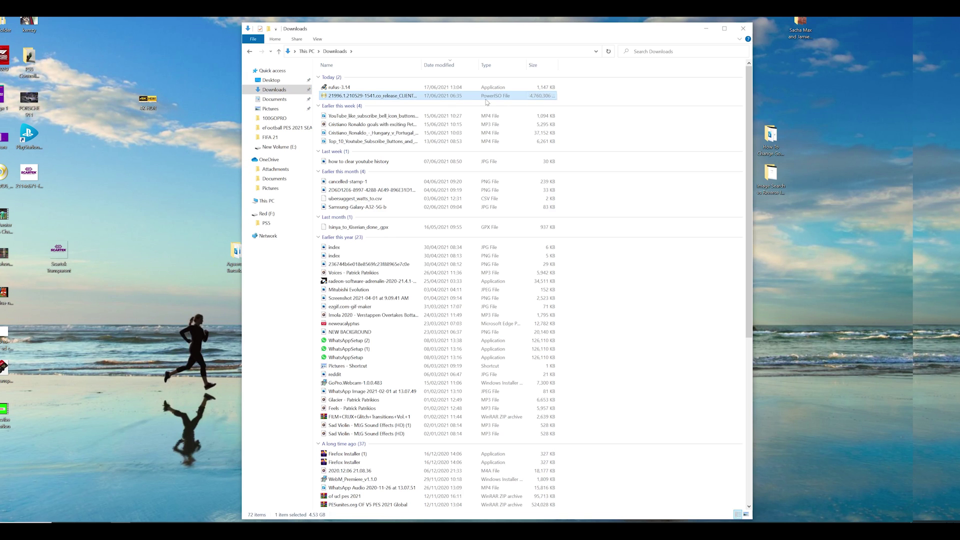
right_click(372, 97)
left_click(219, 317)
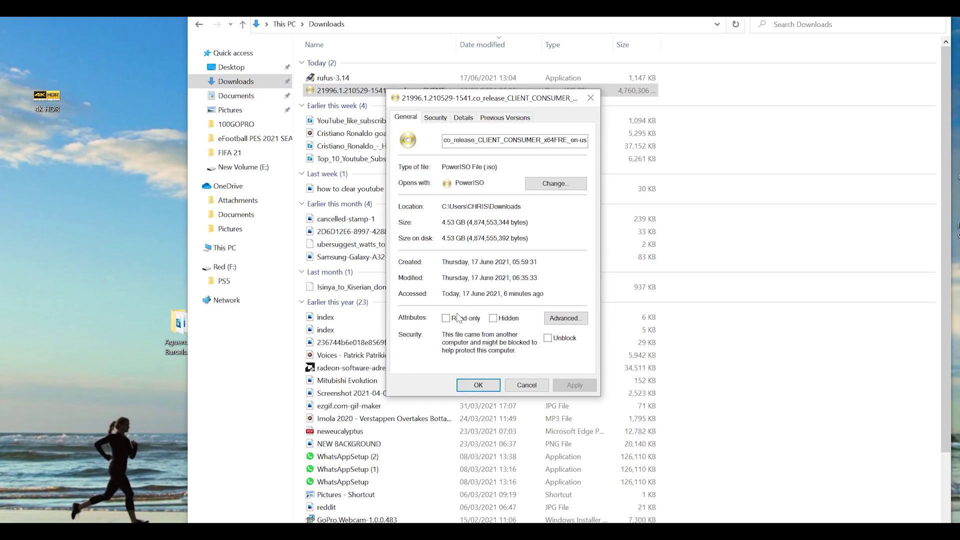
left_click(591, 98)
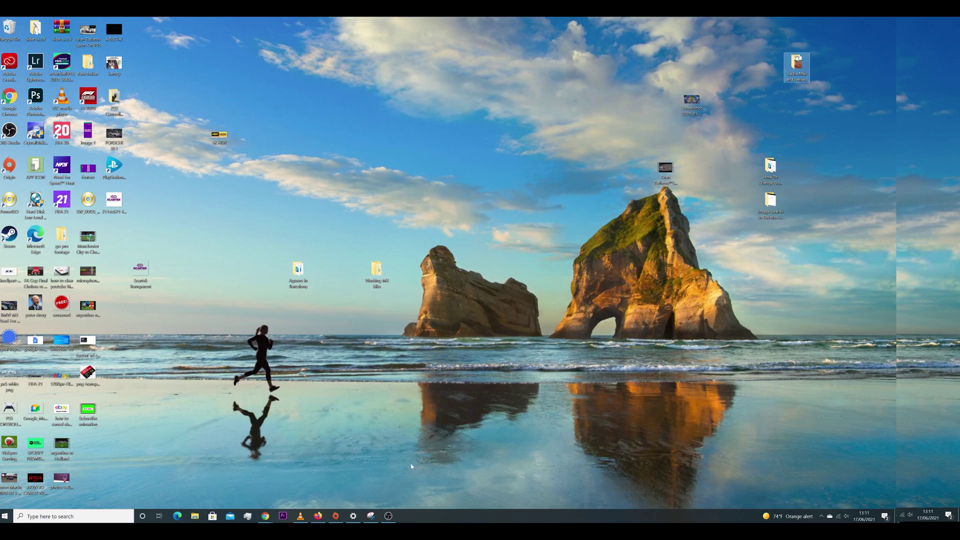
Load rufus.ie in Chrome and download Rufus 3.14.
mouse_move(265, 515)
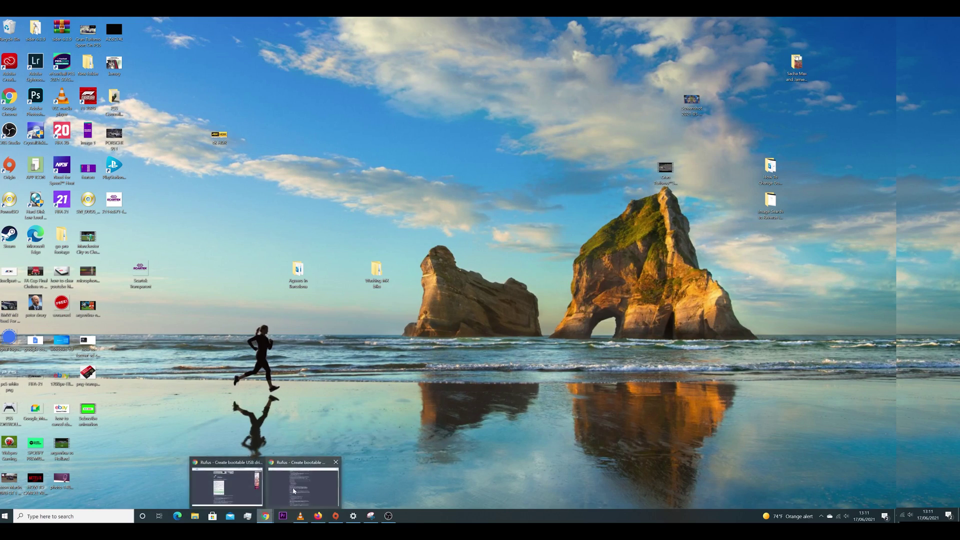
left_click(294, 493)
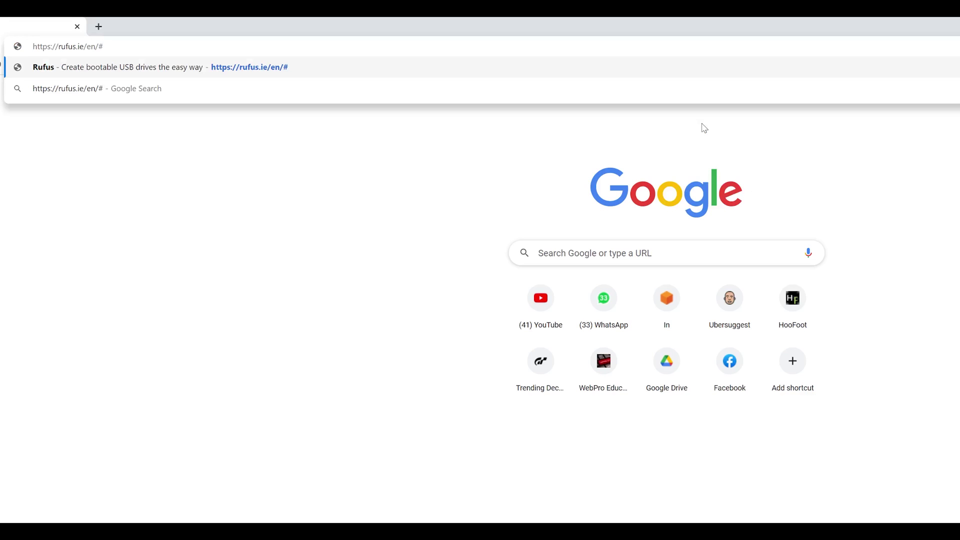
key("Return")
scroll(532, 250, "down", 5)
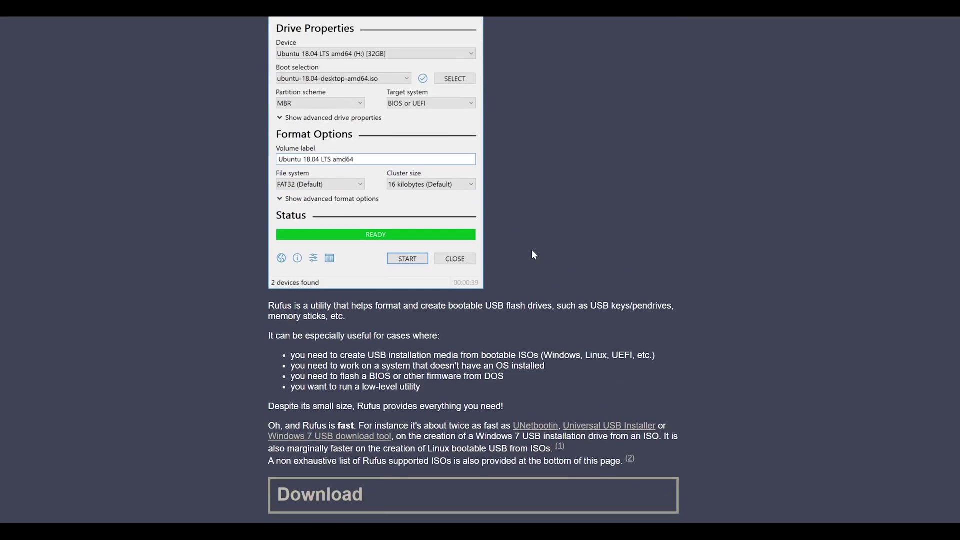
scroll(532, 250, "down", 3)
left_click(299, 212)
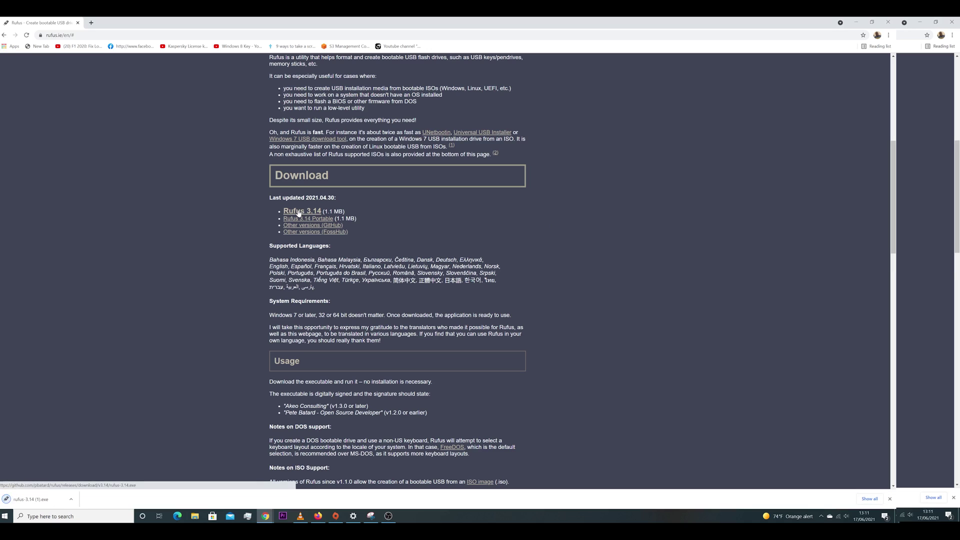
Launch the downloaded Rufus 3.14, minimize Chrome and move the Rufus window up-left.
left_click(31, 500)
left_click(855, 22)
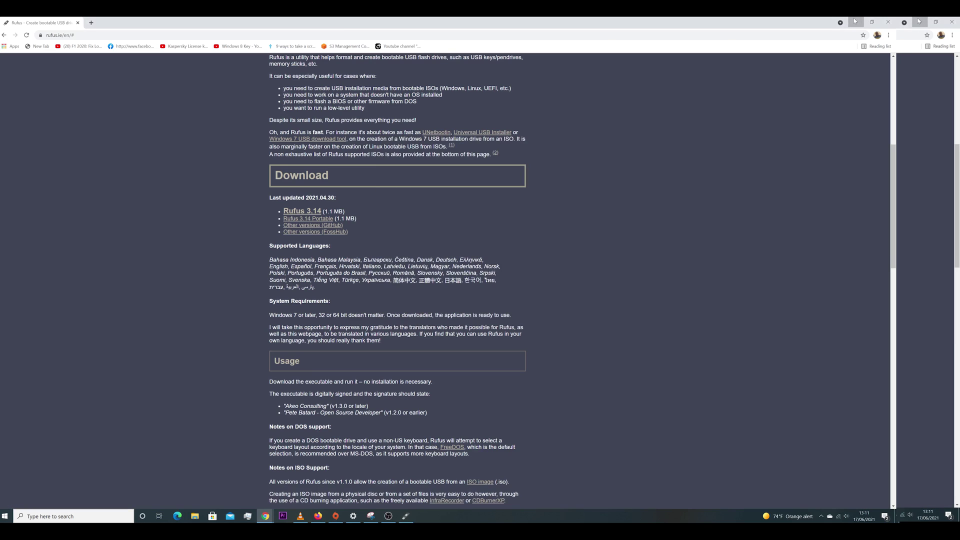
left_click(855, 22)
left_click_drag(452, 145, 431, 139)
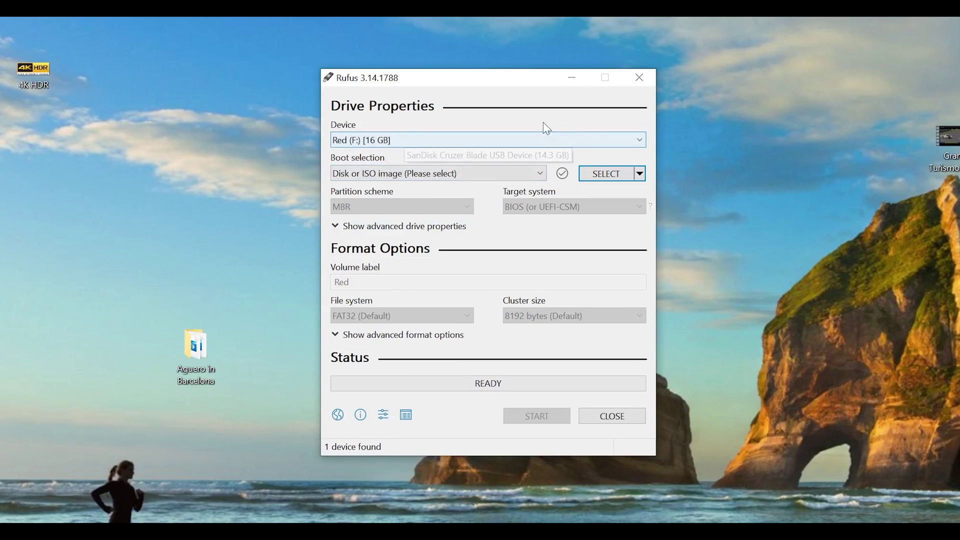
left_click(640, 142)
left_click(643, 140)
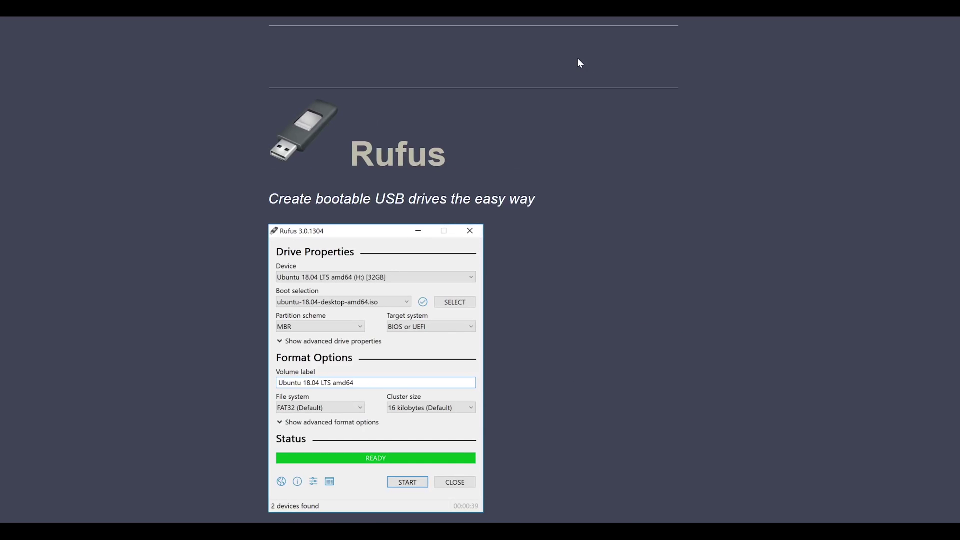
scroll(532, 253, "down", 8)
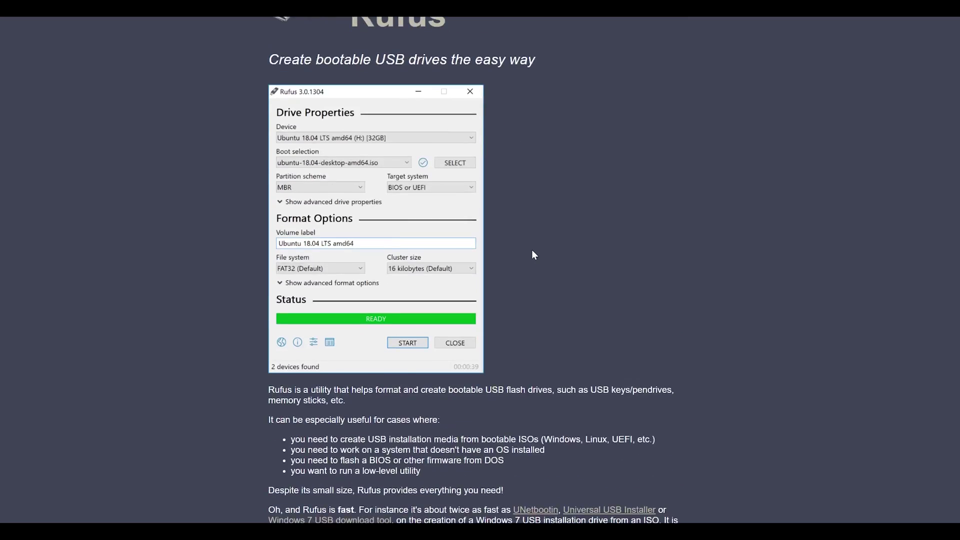
scroll(532, 255, "down", 2)
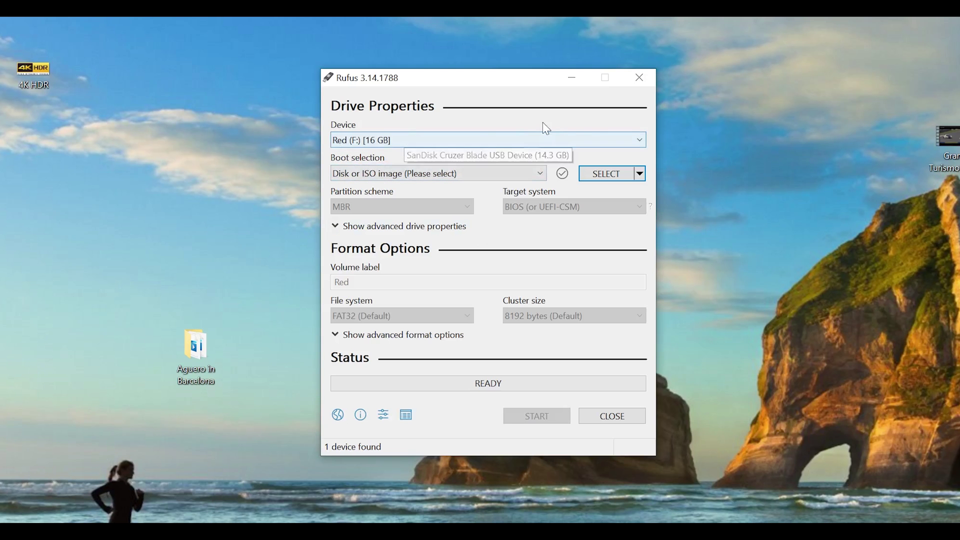
left_click(640, 141)
left_click(643, 140)
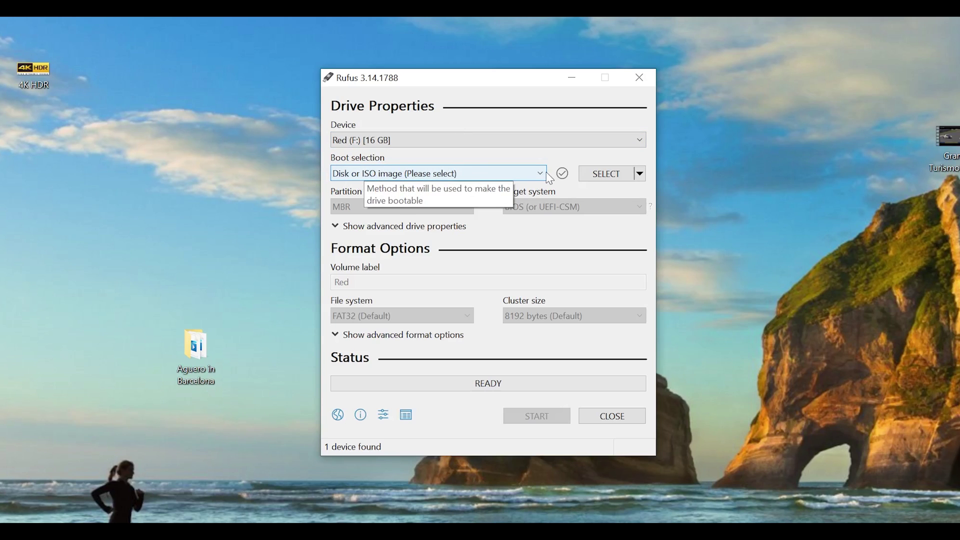
Choose the Windows 11 ISO from Downloads as the boot image, filling in GPT, UEFI (non CSM) and FAT32.
left_click(616, 173)
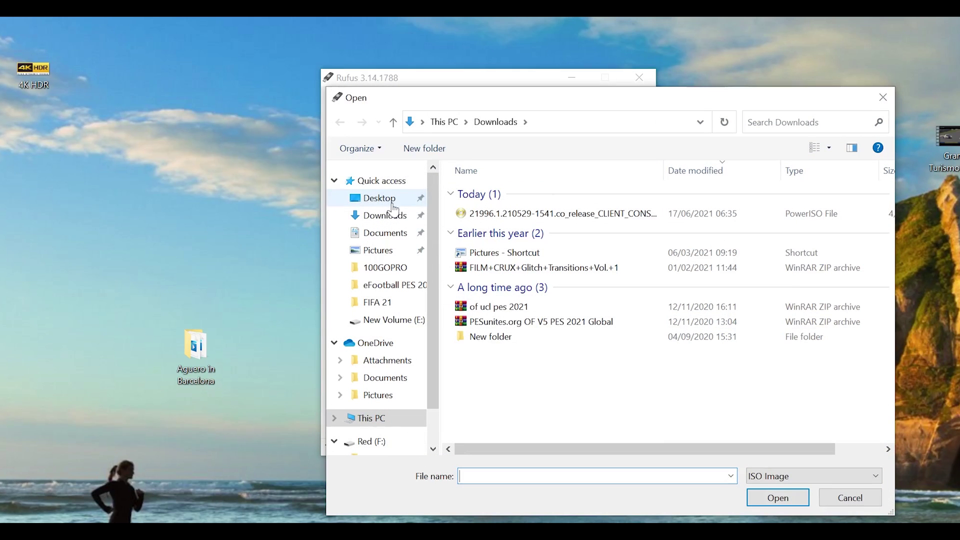
left_click(516, 218)
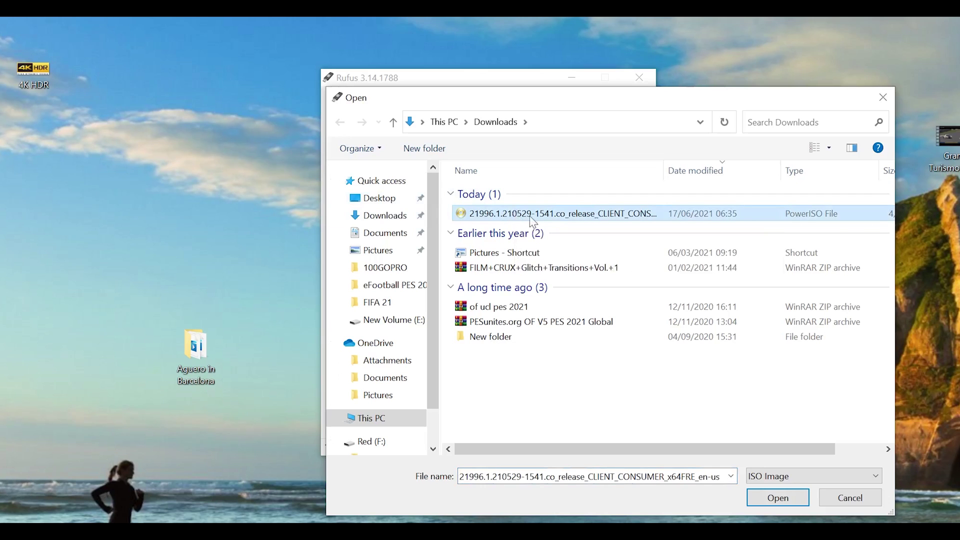
left_click(546, 216)
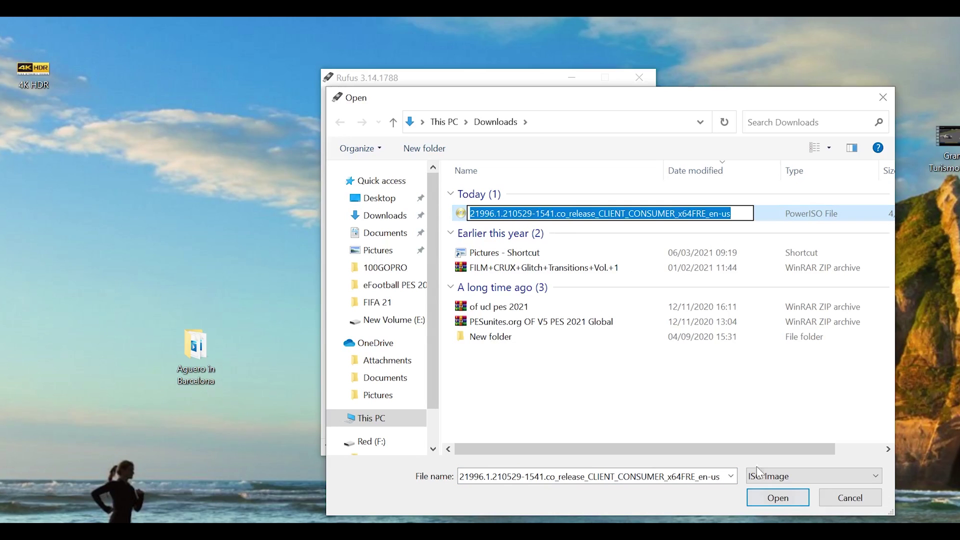
left_click(668, 201)
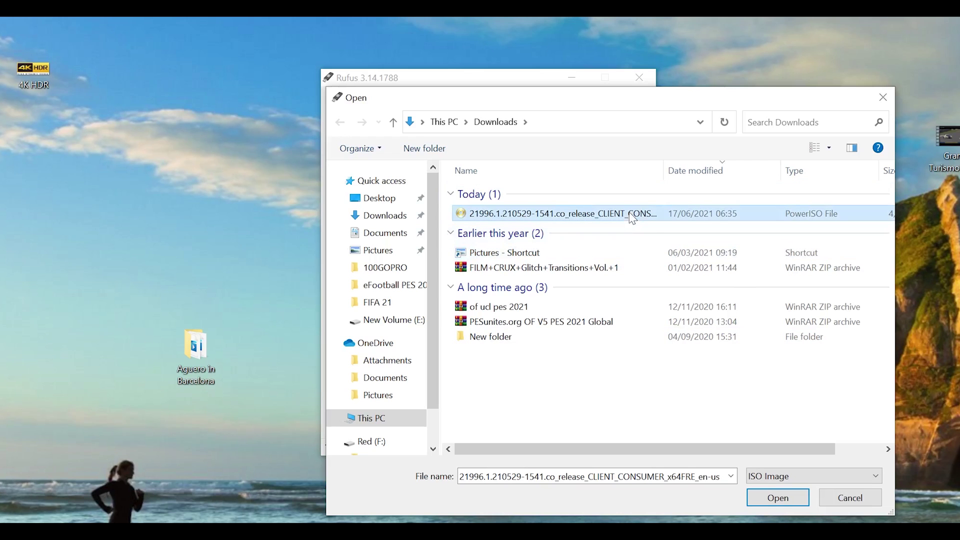
left_click(770, 499)
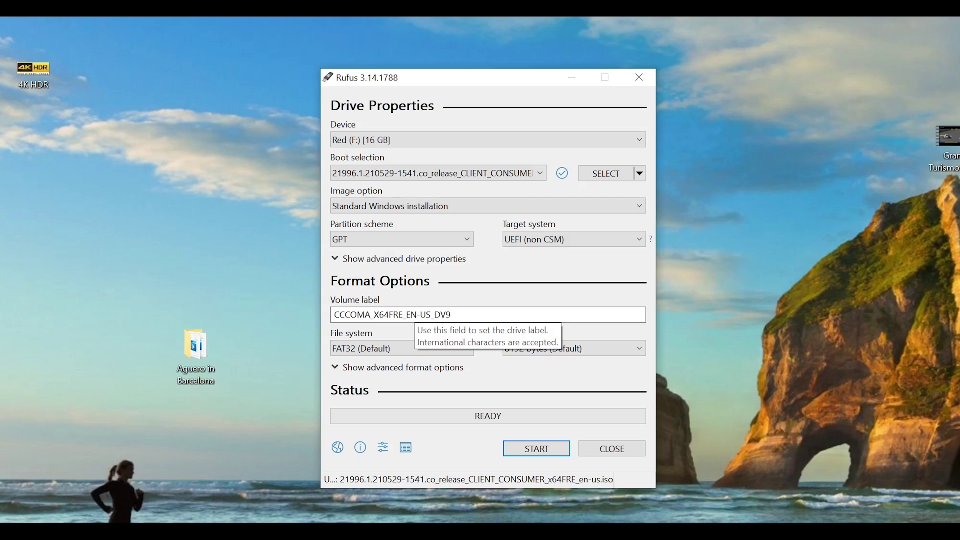
Replace the CCCOMA_X64FRE_EN-US_DV9 volume label with 'Windows 11'.
left_click_drag(426, 315, 334, 315)
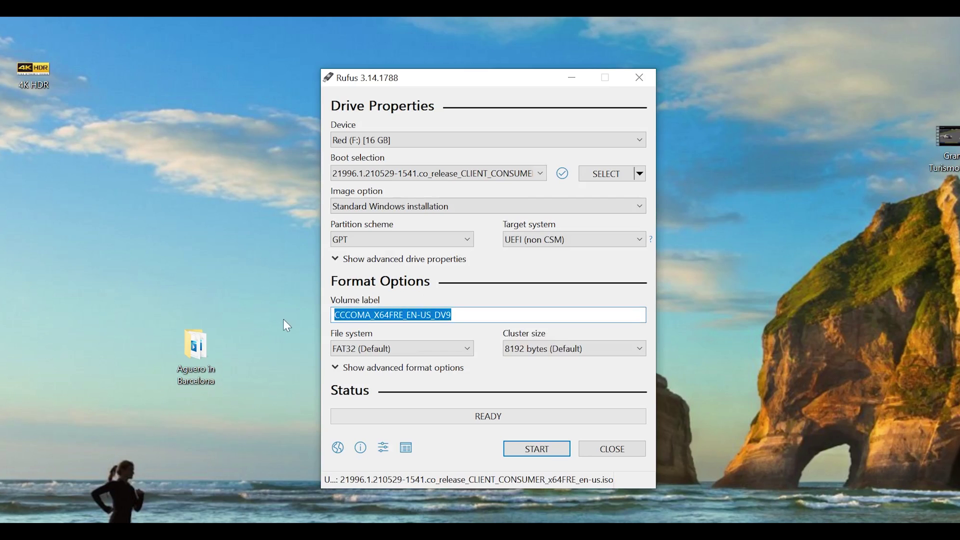
type("W")
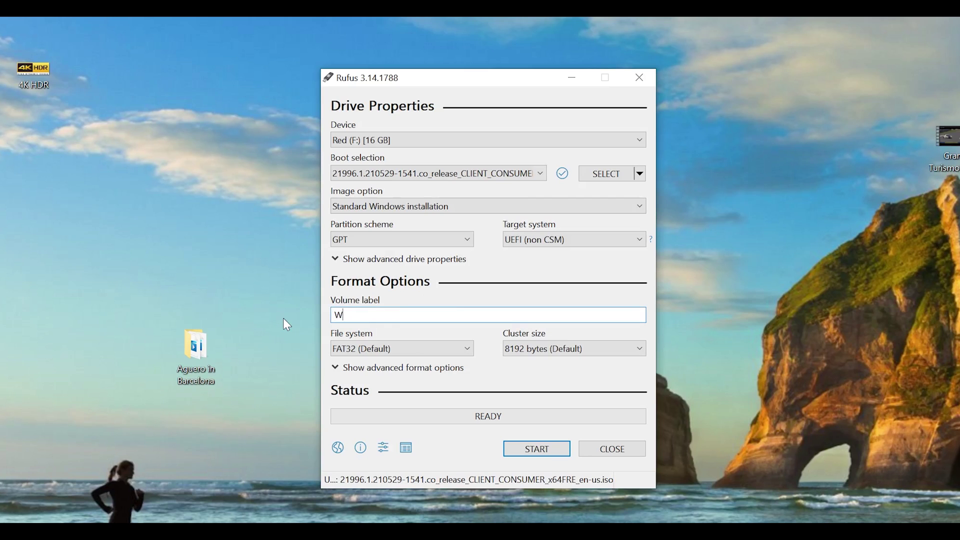
type("indows 11")
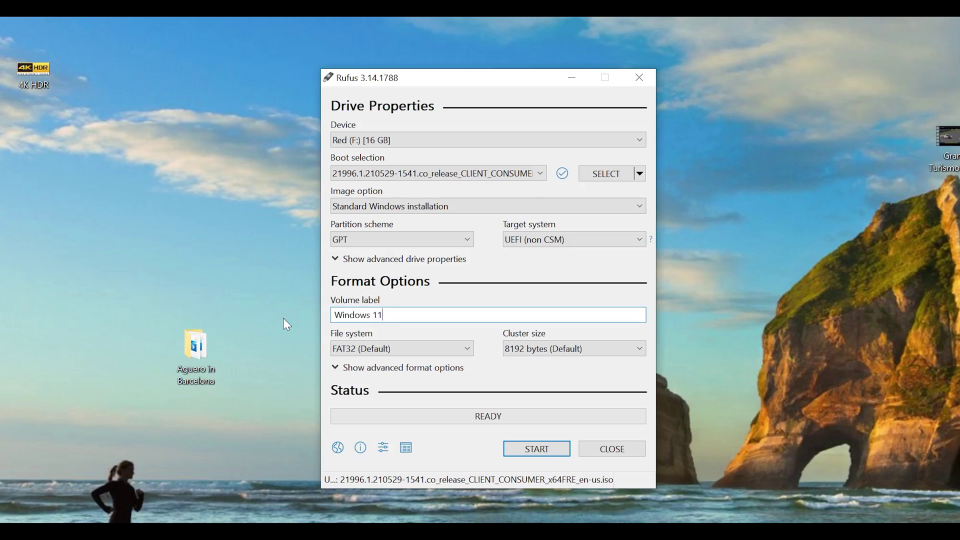
Write the ISO to the 16 GB drive, accepting the data-erase warning, and close Rufus once READY.
left_click(536, 449)
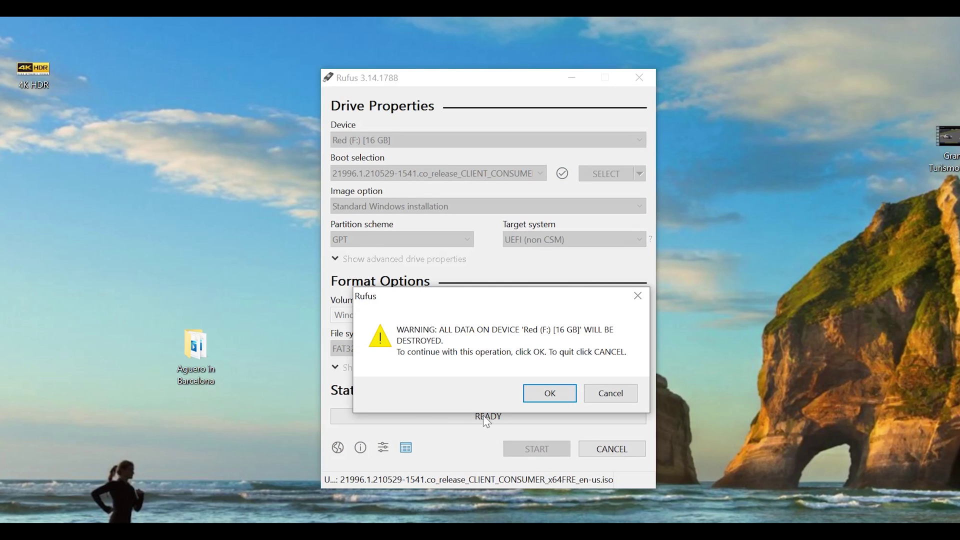
left_click(550, 394)
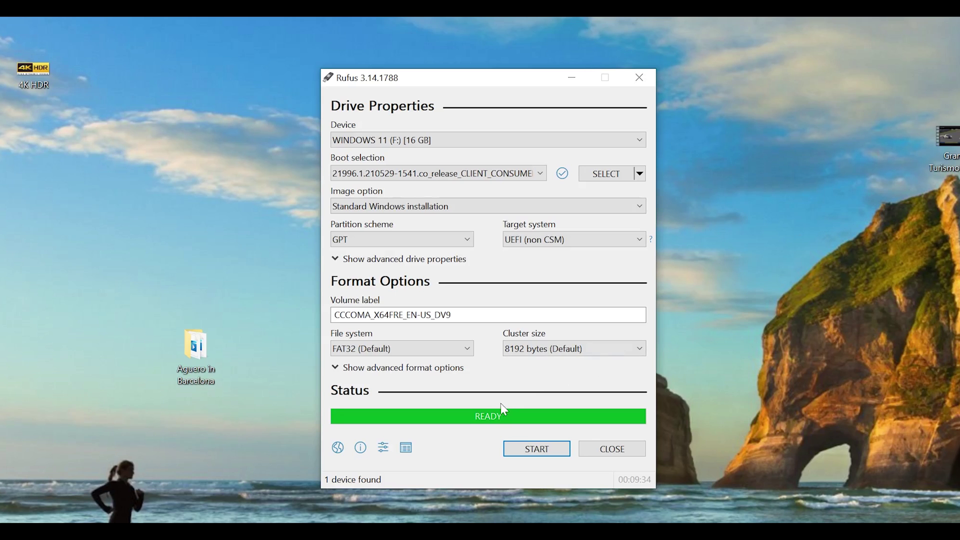
left_click(619, 449)
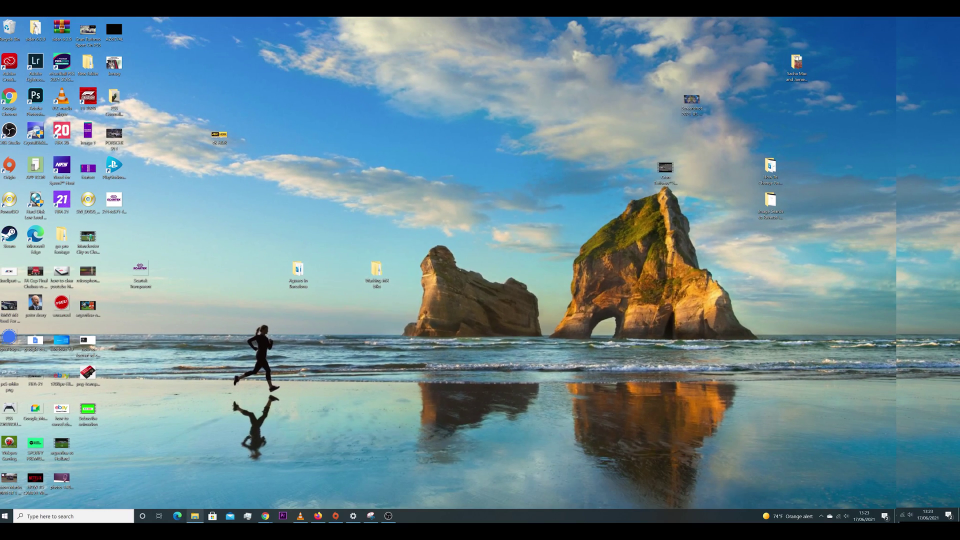
Browse WINDOWS 11 (F:) in File Explorer, confirming its 8 items including setup and bootmgr, then close it.
left_click(195, 516)
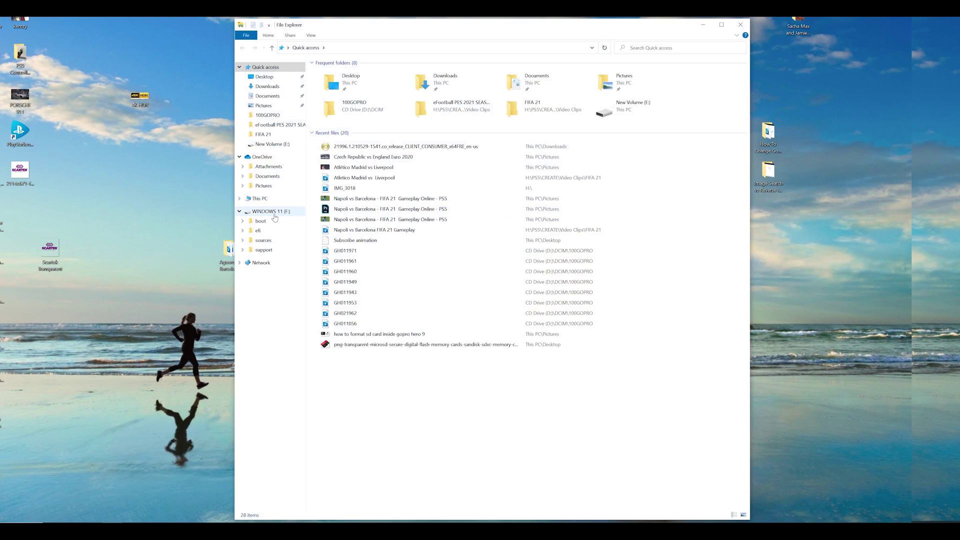
left_click(273, 212)
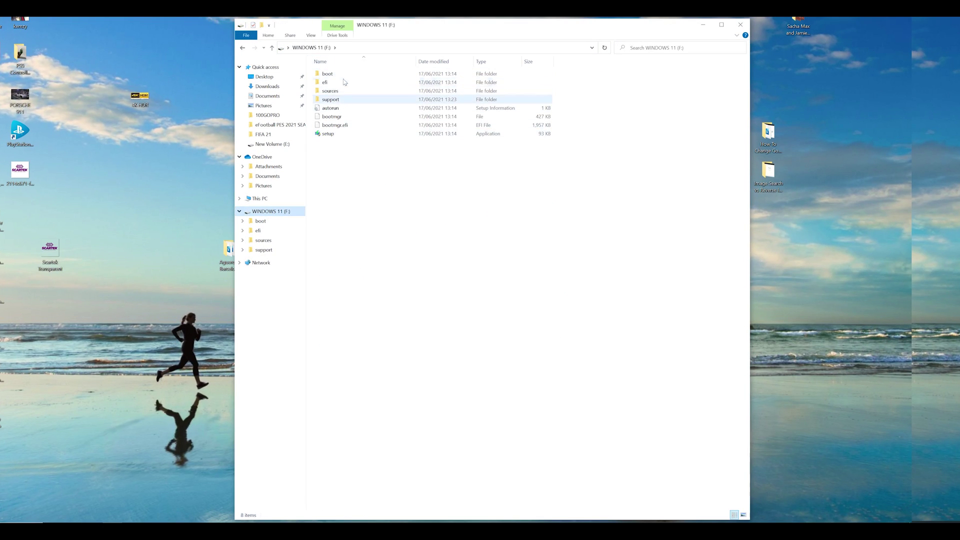
left_click(741, 26)
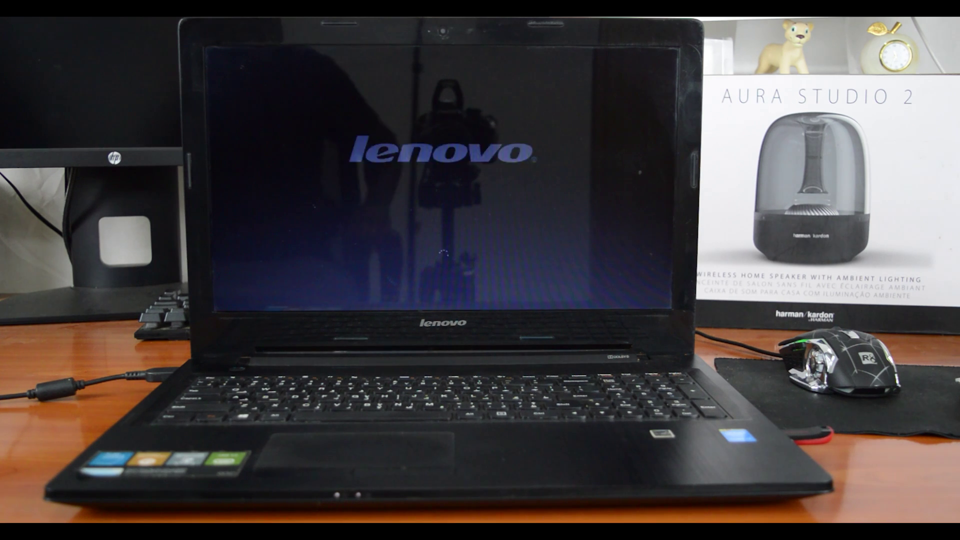